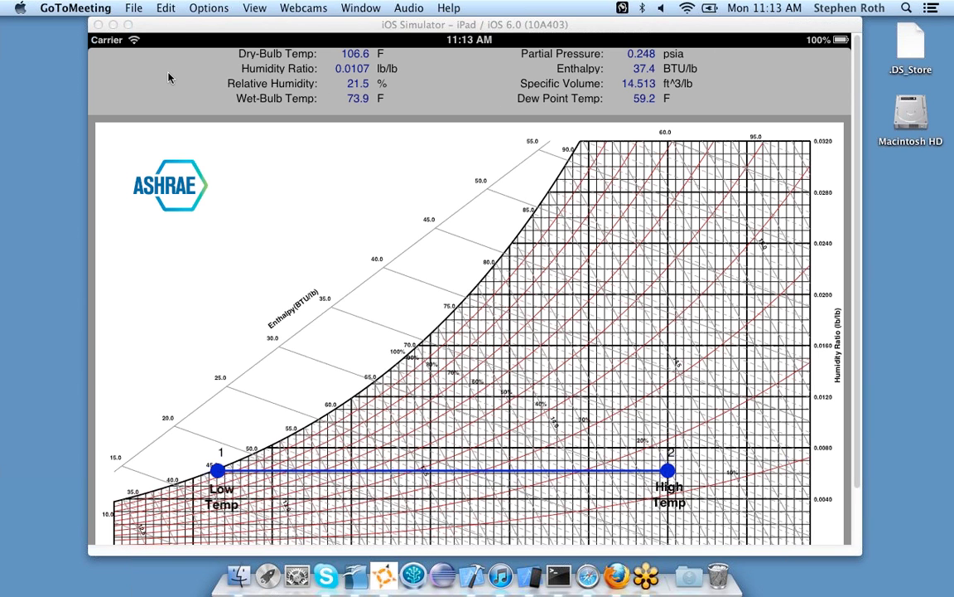
Bring the iOS Simulator showing the Constant Sensible Heat chart to the front.
{"action": "left_click", "coordinate": [857, 304]}
{"action": "scroll", "coordinate": [857, 304], "scroll_direction": "down", "scroll_amount": 4}
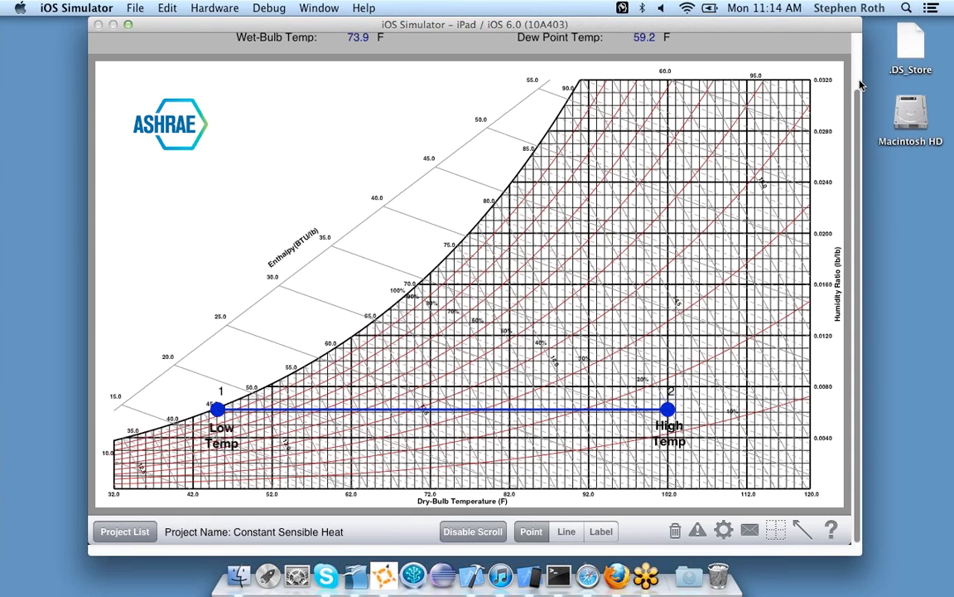
{"action": "scroll", "coordinate": [862, 85], "scroll_direction": "up", "scroll_amount": 3}
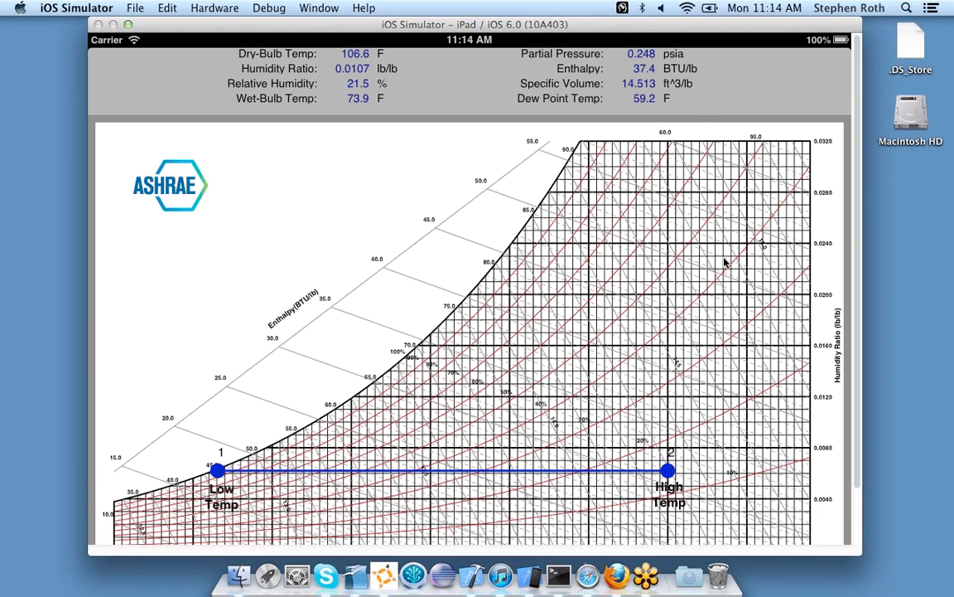
Probe the chart's upper right until it reads 82.9 F wet-bulb and 77.6 F dew point, then enter Point mode.
{"action": "left_click_drag", "start_coordinate": [724, 263], "coordinate": [661, 293]}
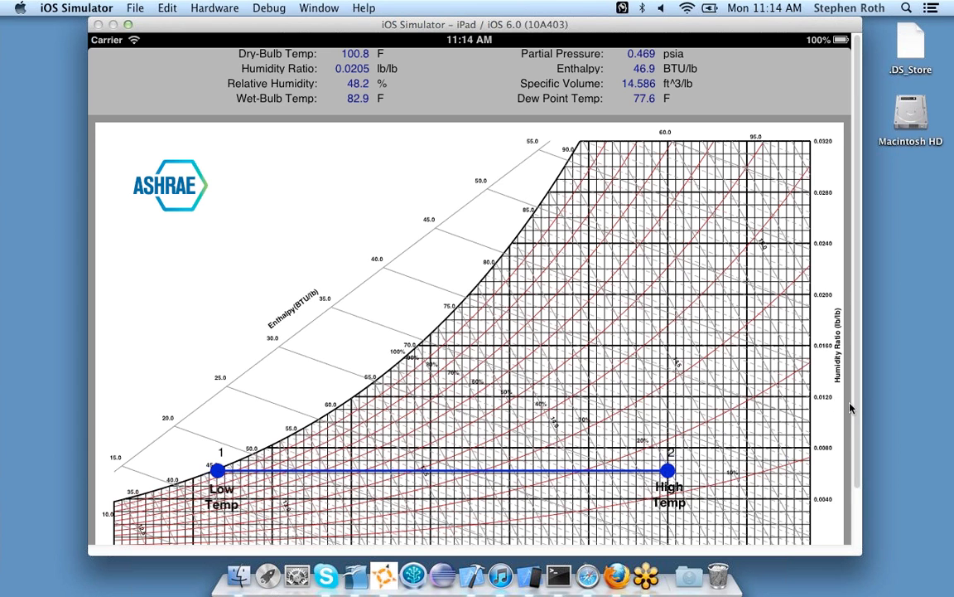
{"action": "left_click_drag", "start_coordinate": [851, 406], "coordinate": [860, 467]}
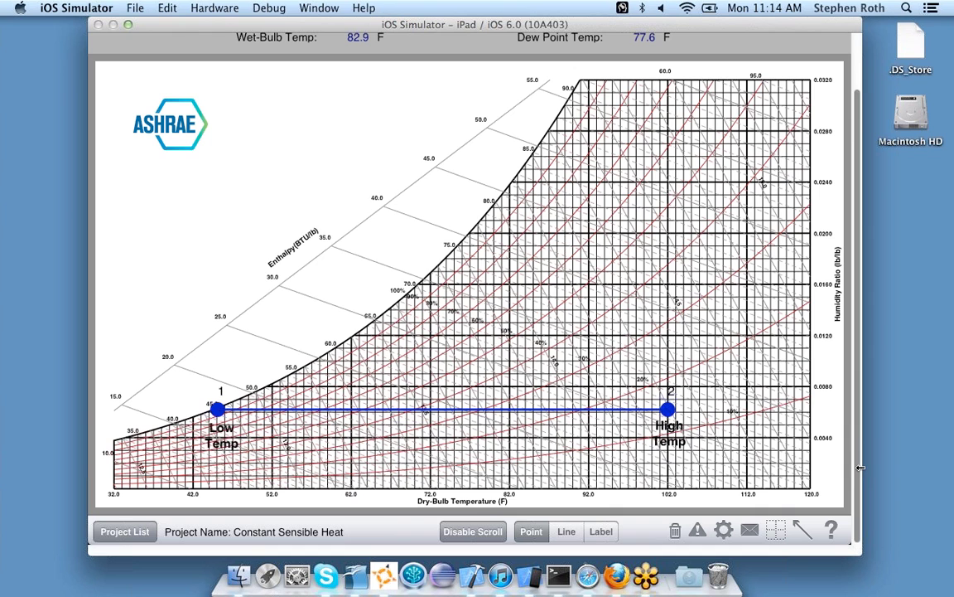
{"action": "left_click", "coordinate": [540, 536]}
Place point 3 at about 107.2 F dry-bulb and 0.0201 lb/lb, and open its properties form.
{"action": "left_click", "coordinate": [707, 215]}
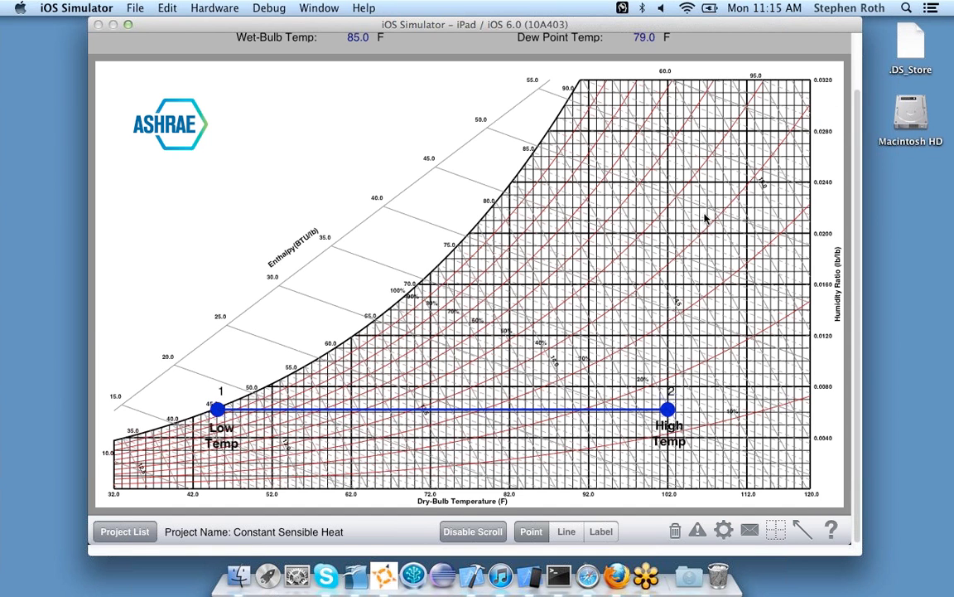
{"action": "left_click", "coordinate": [708, 233]}
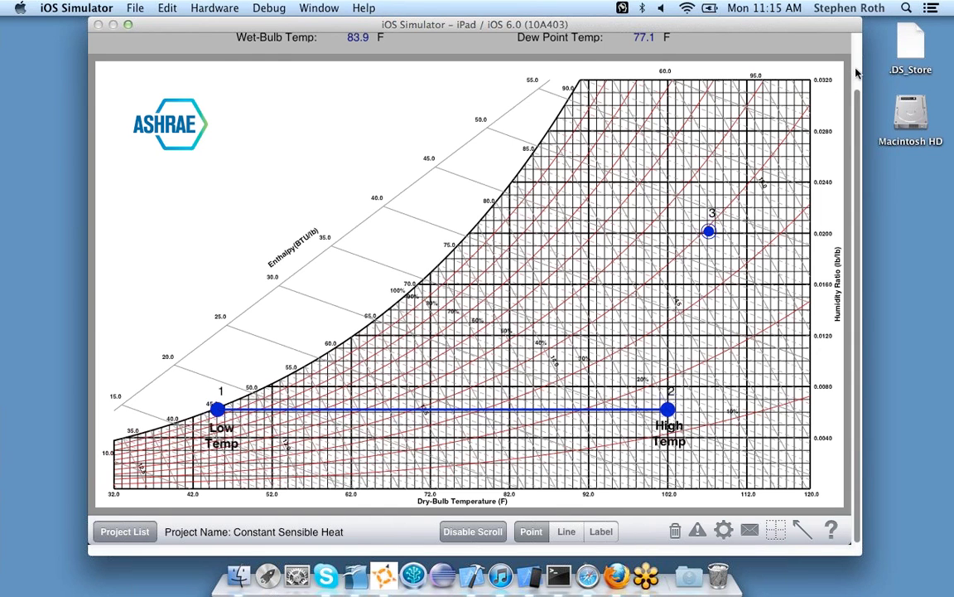
{"action": "scroll", "coordinate": [773, 66], "scroll_direction": "up", "scroll_amount": 3}
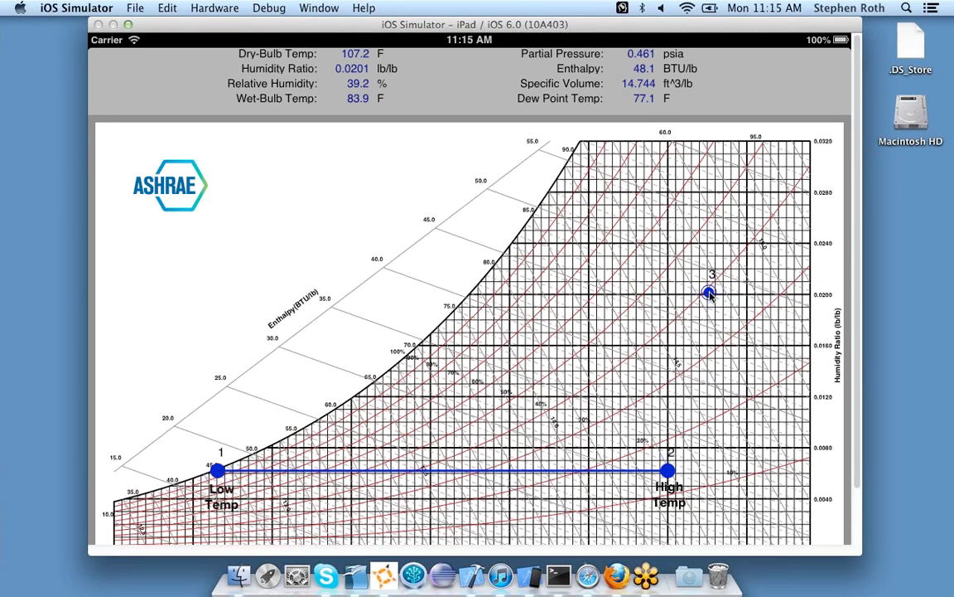
{"action": "left_click_drag", "start_coordinate": [709, 293], "coordinate": [710, 293]}
{"action": "left_click", "coordinate": [709, 294]}
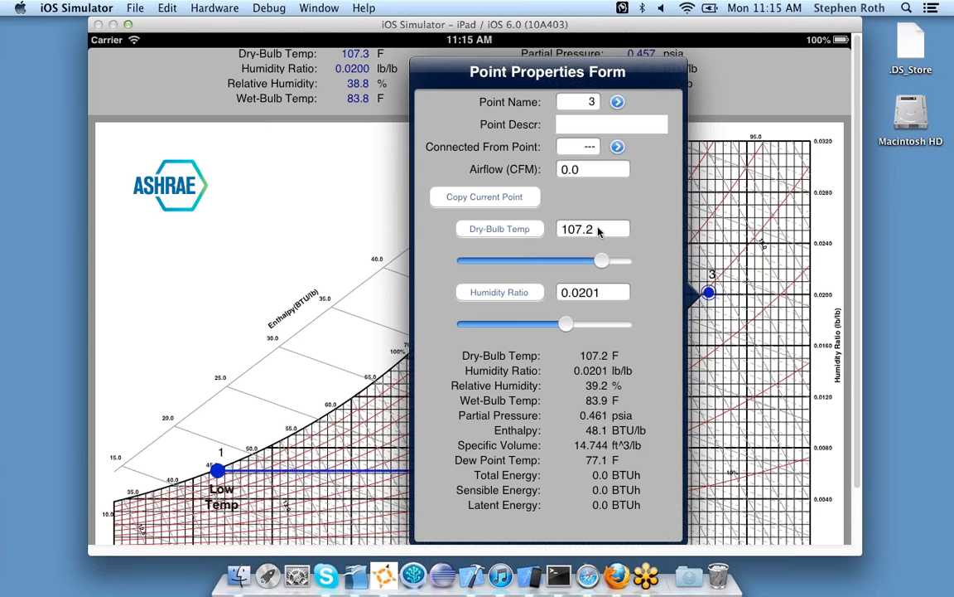
Change point 3's dry-bulb temperature from 107.2 F to 109.0 F and close the form.
{"action": "left_click", "coordinate": [601, 231]}
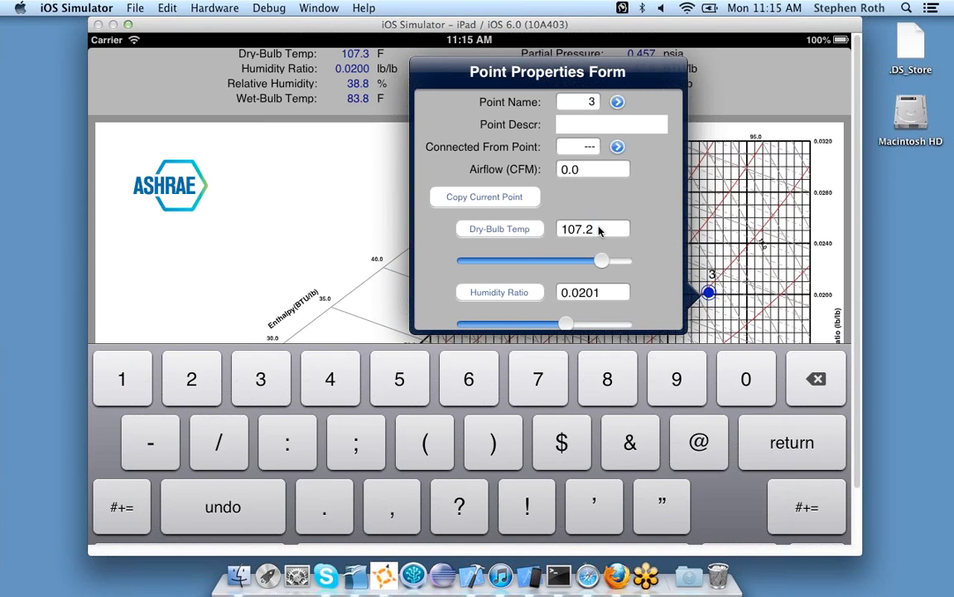
{"action": "key", "text": "BackSpace"}
{"action": "key", "text": "BackSpace"}
{"action": "key", "text": "BackSpace"}
{"action": "type", "text": "9"}
{"action": "left_click", "coordinate": [763, 446]}
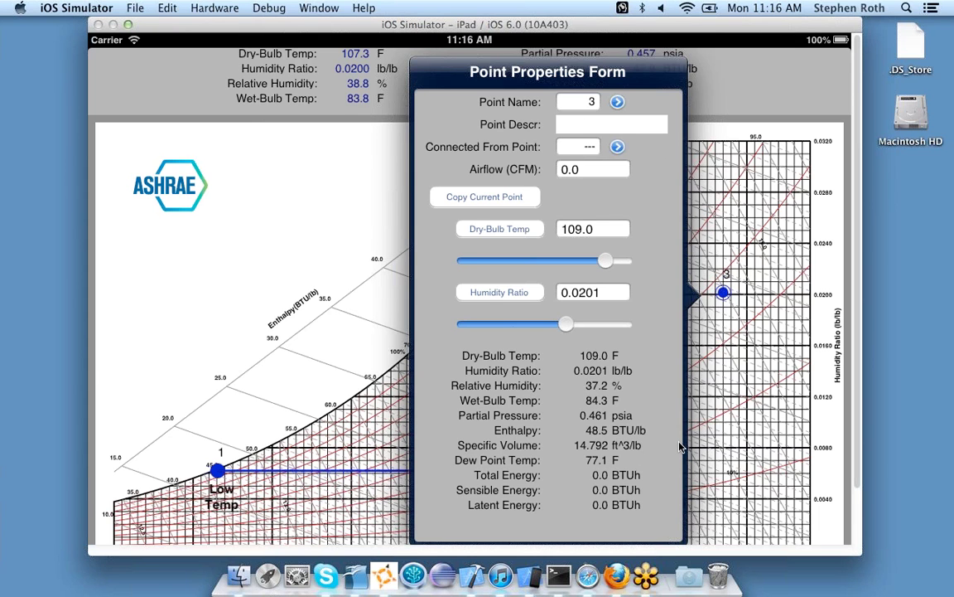
{"action": "left_click", "coordinate": [743, 431]}
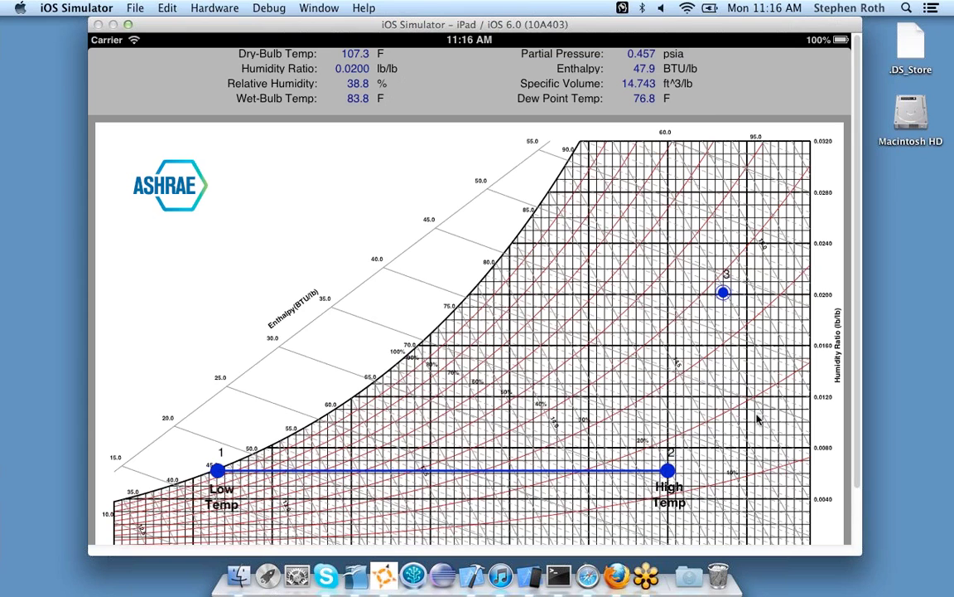
In Line mode, draw a process line from point 3 down to Low Temp point 1.
{"action": "scroll", "coordinate": [853, 530], "scroll_direction": "down", "scroll_amount": 3}
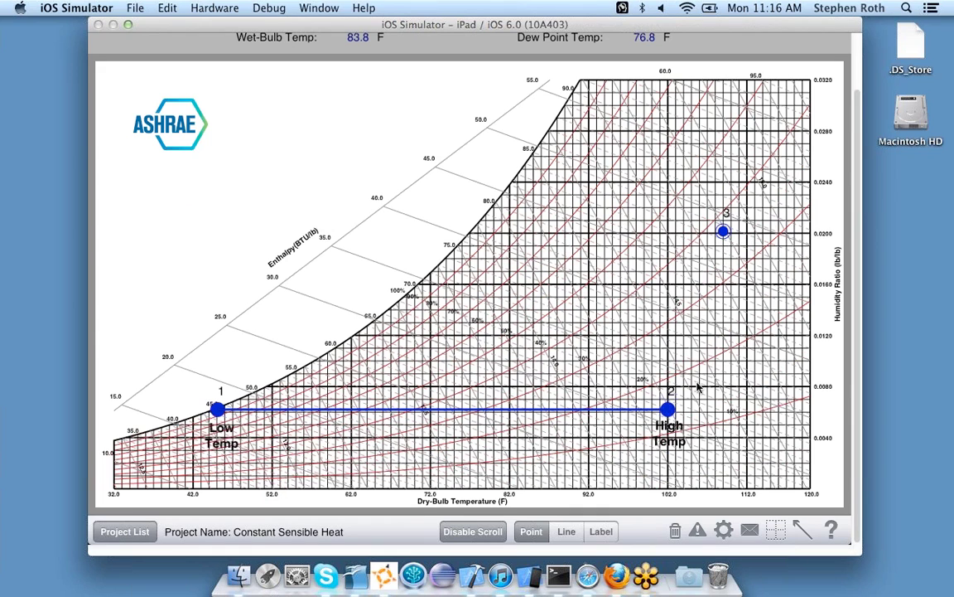
{"action": "left_click", "coordinate": [565, 532]}
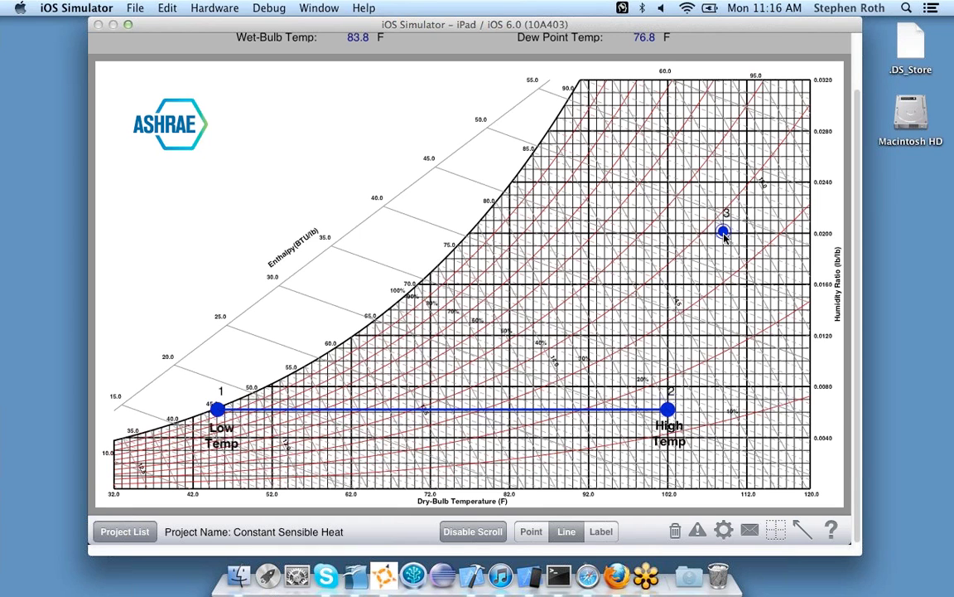
{"action": "left_click_drag", "start_coordinate": [723, 236], "coordinate": [668, 409]}
{"action": "left_click_drag", "start_coordinate": [725, 236], "coordinate": [217, 408]}
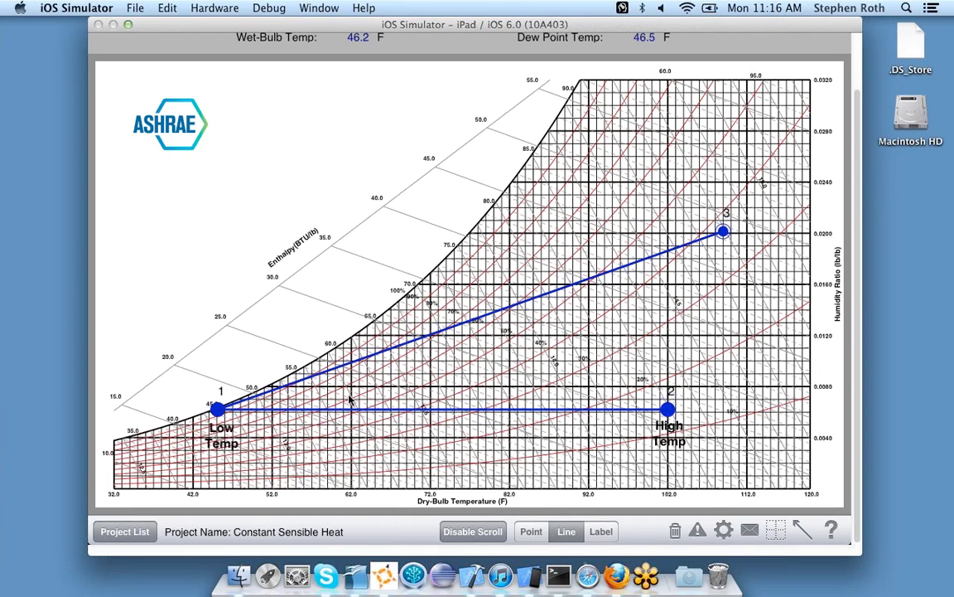
{"action": "left_click", "coordinate": [723, 233]}
{"action": "left_click_drag", "start_coordinate": [723, 234], "coordinate": [722, 235]}
{"action": "left_click", "coordinate": [526, 535]}
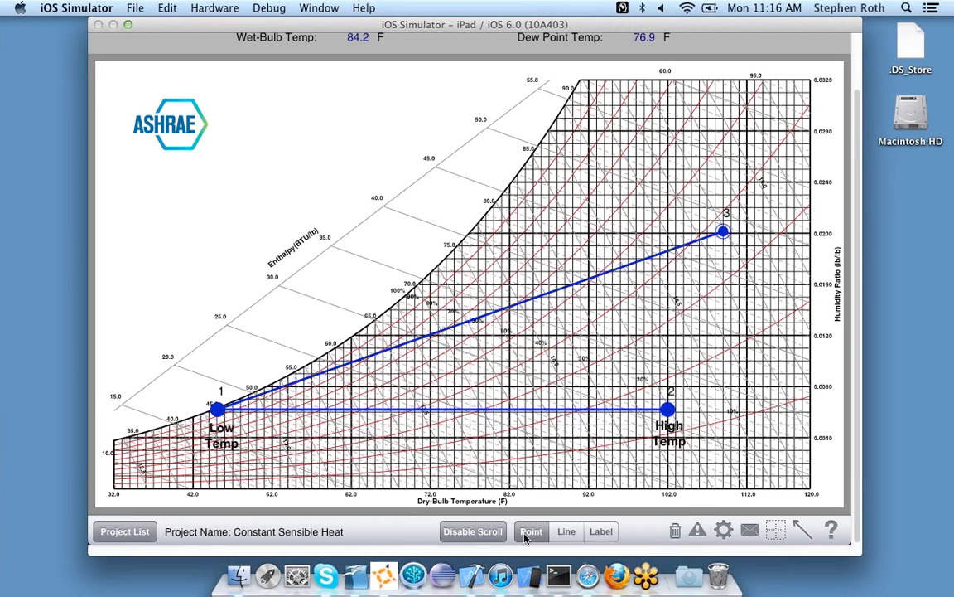
{"action": "left_click", "coordinate": [723, 232]}
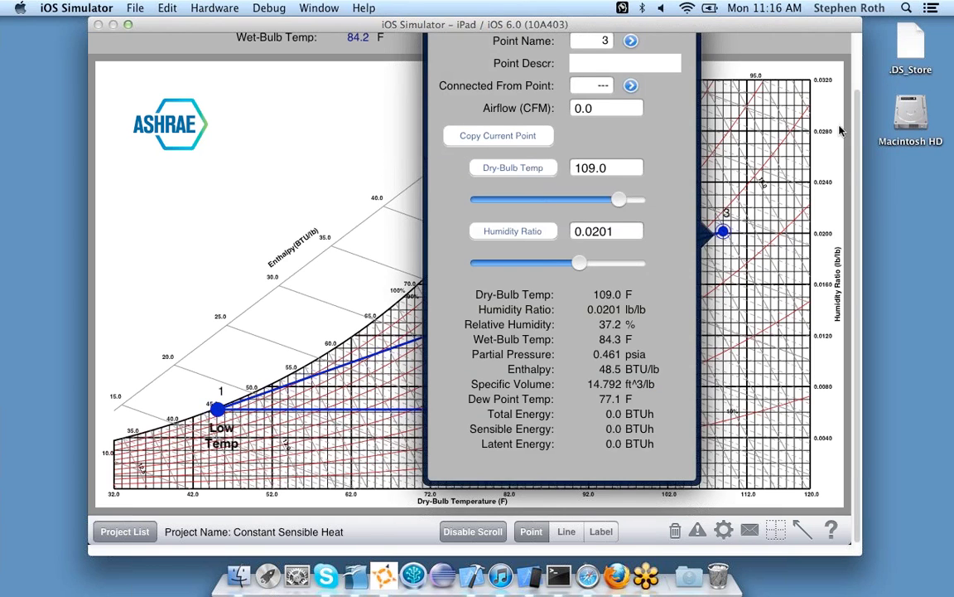
{"action": "scroll", "coordinate": [509, 120], "scroll_direction": "up", "scroll_amount": 3}
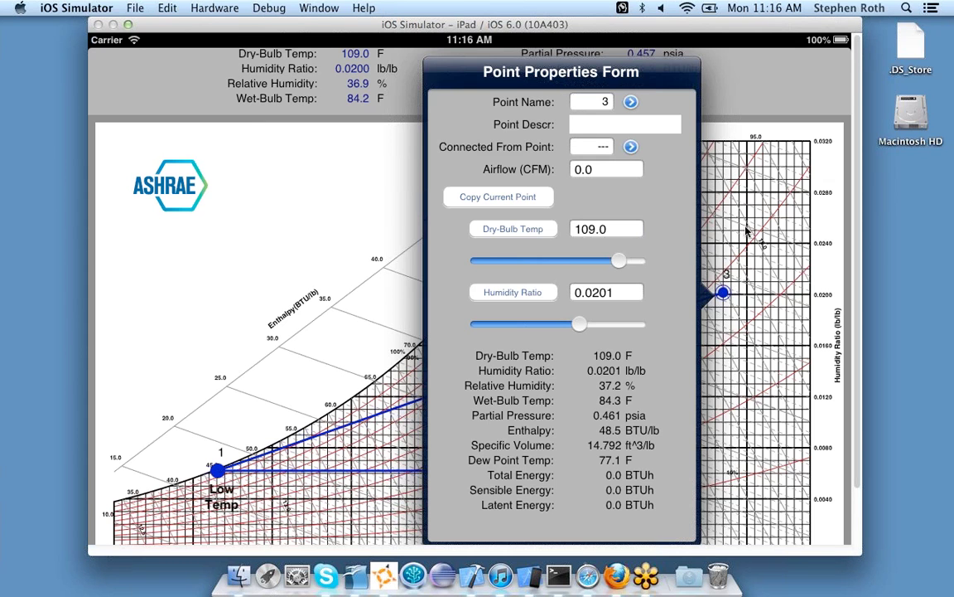
{"action": "left_click", "coordinate": [729, 395]}
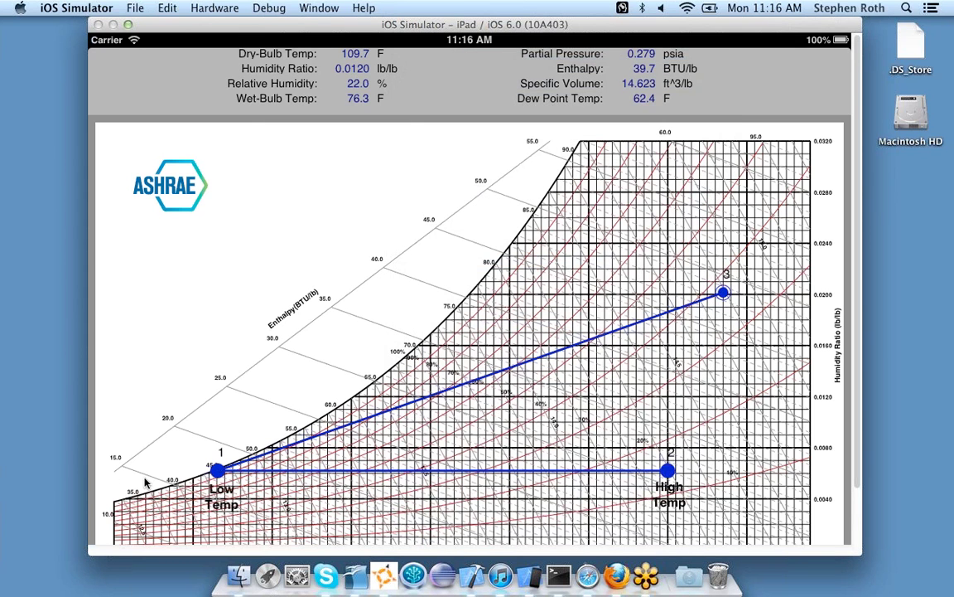
{"action": "left_click", "coordinate": [216, 469]}
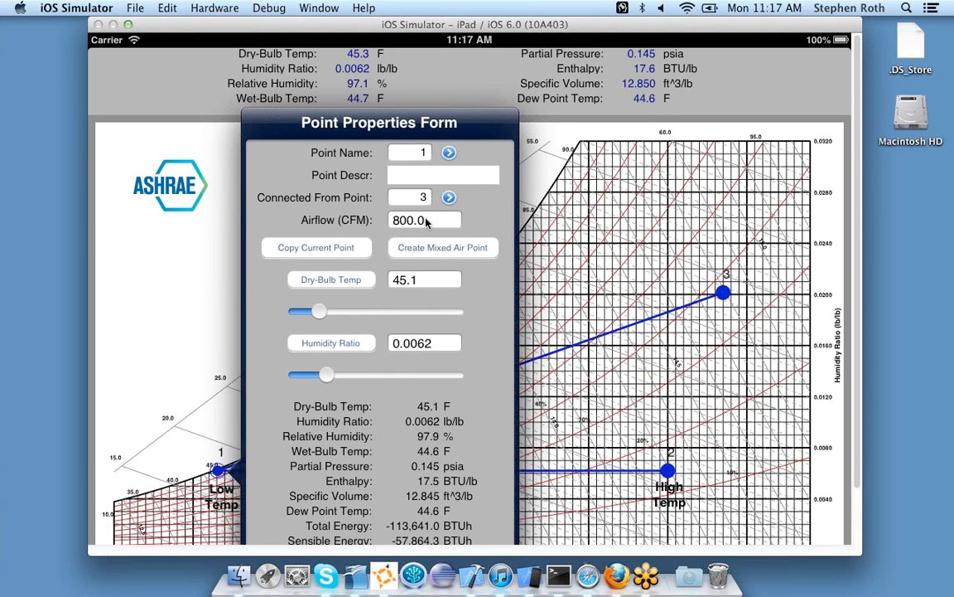
{"action": "left_click", "coordinate": [620, 244]}
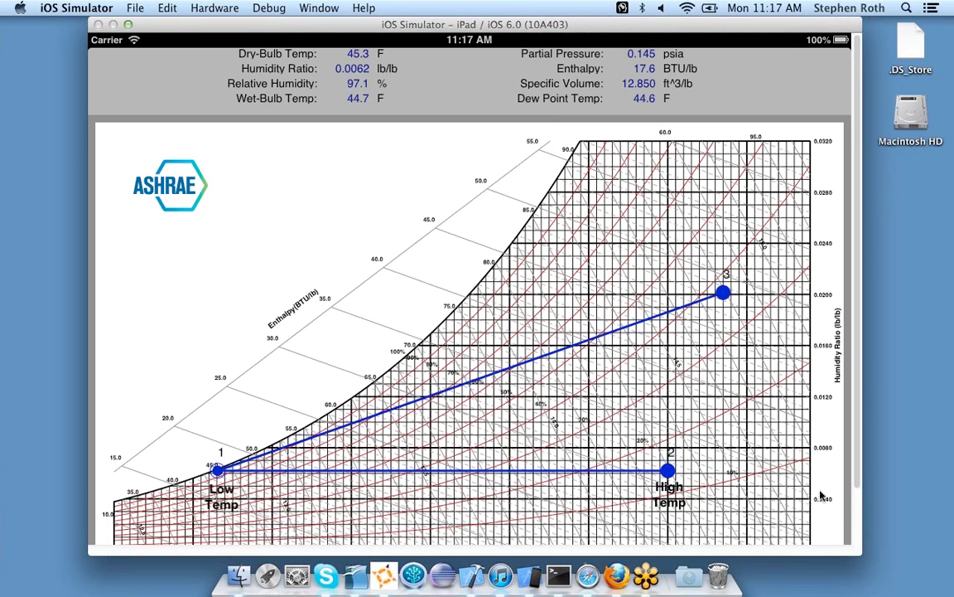
Add the text label 'New Point' at point 3 using Label mode.
{"action": "scroll", "coordinate": [857, 507], "scroll_direction": "down", "scroll_amount": 3}
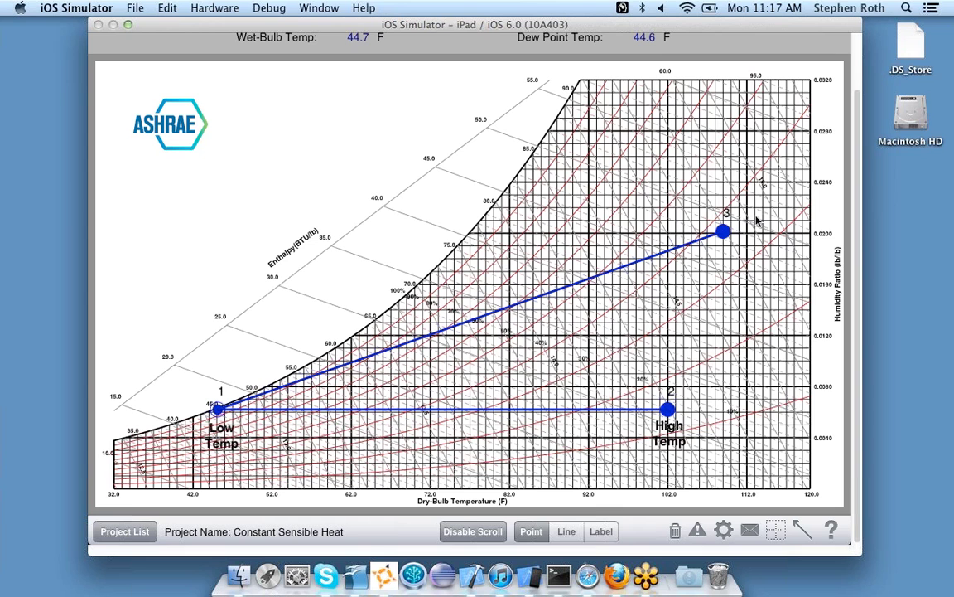
{"action": "left_click", "coordinate": [593, 537]}
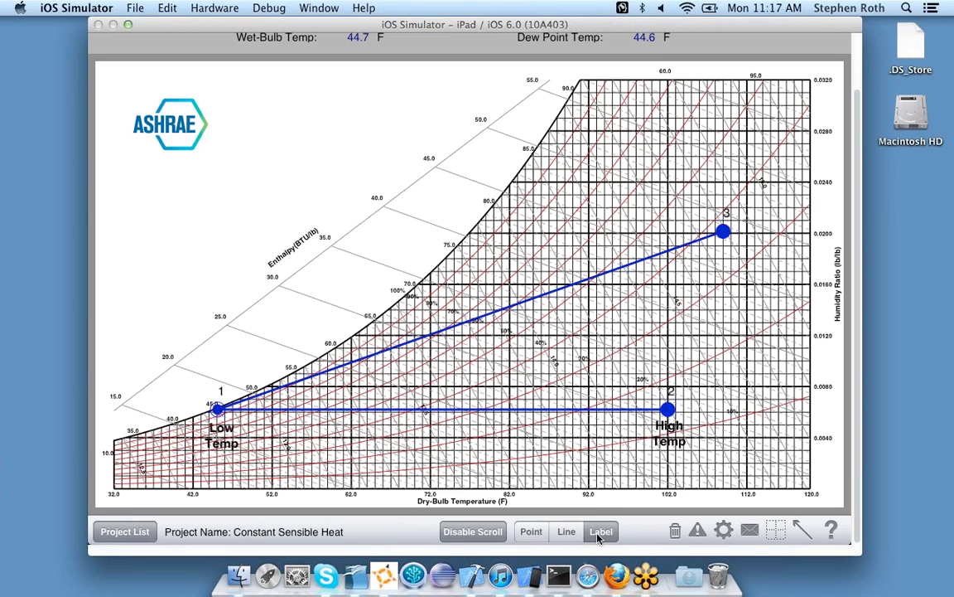
{"action": "left_click", "coordinate": [730, 252]}
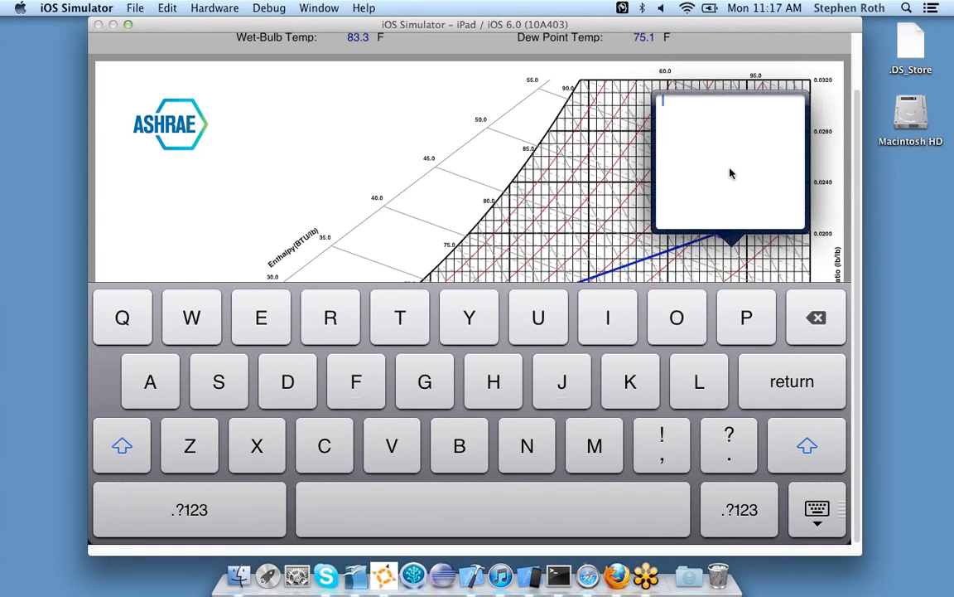
{"action": "type", "text": "New Point"}
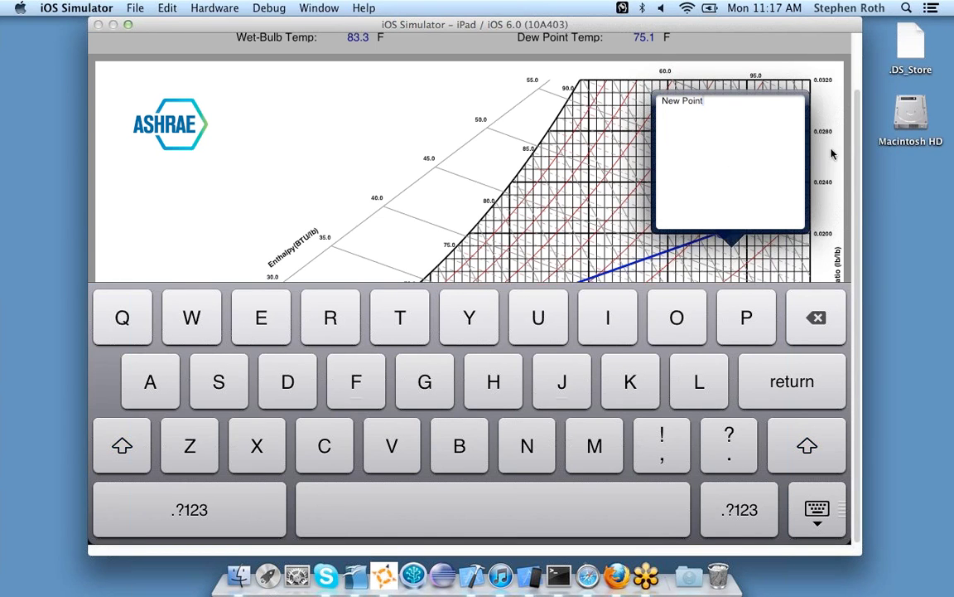
{"action": "left_click", "coordinate": [527, 171]}
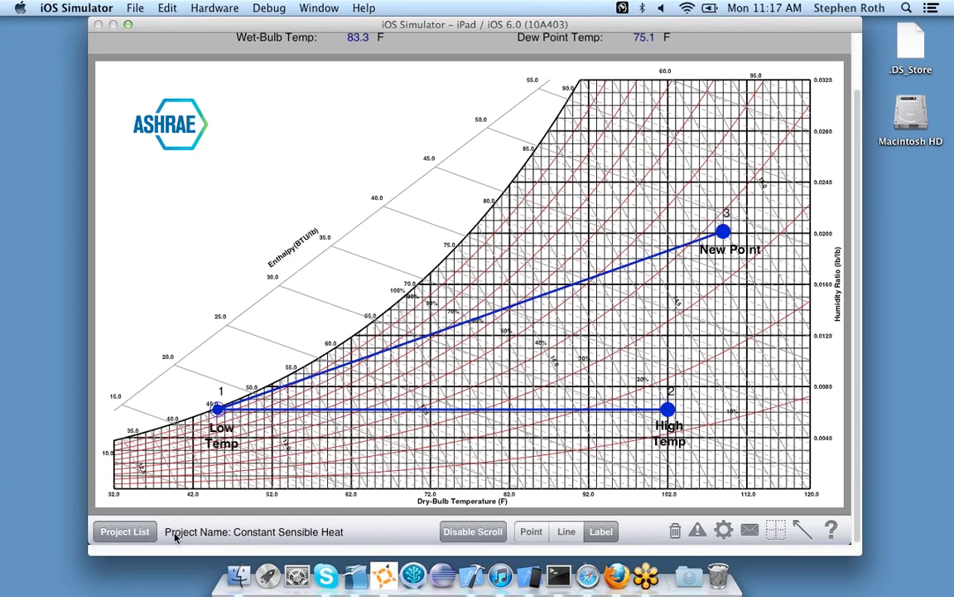
In the project list, reveal Delete on Miscellaneous Metric and dismiss it without deleting.
{"action": "left_click", "coordinate": [124, 531]}
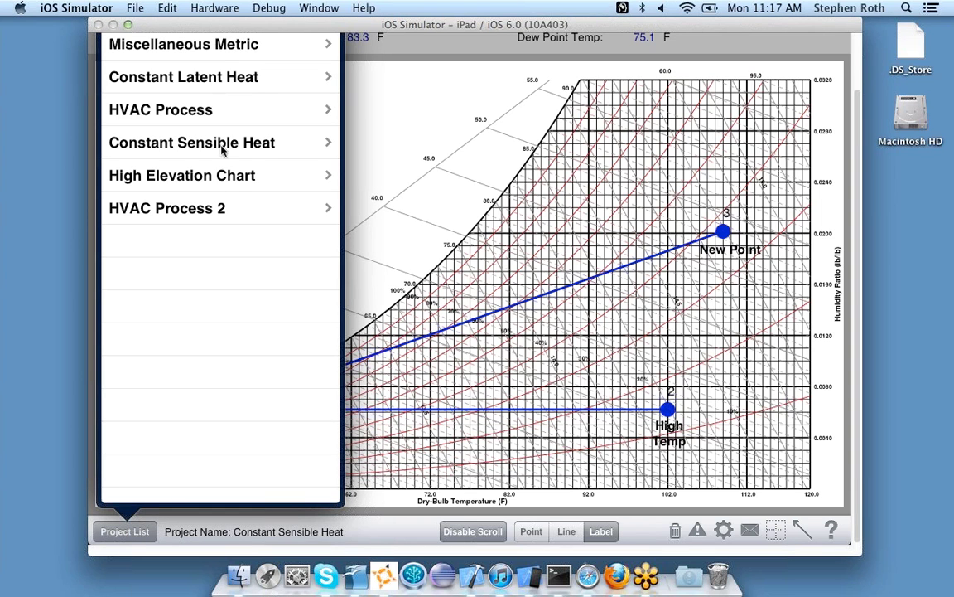
{"action": "scroll", "coordinate": [772, 40], "scroll_direction": "up", "scroll_amount": 5}
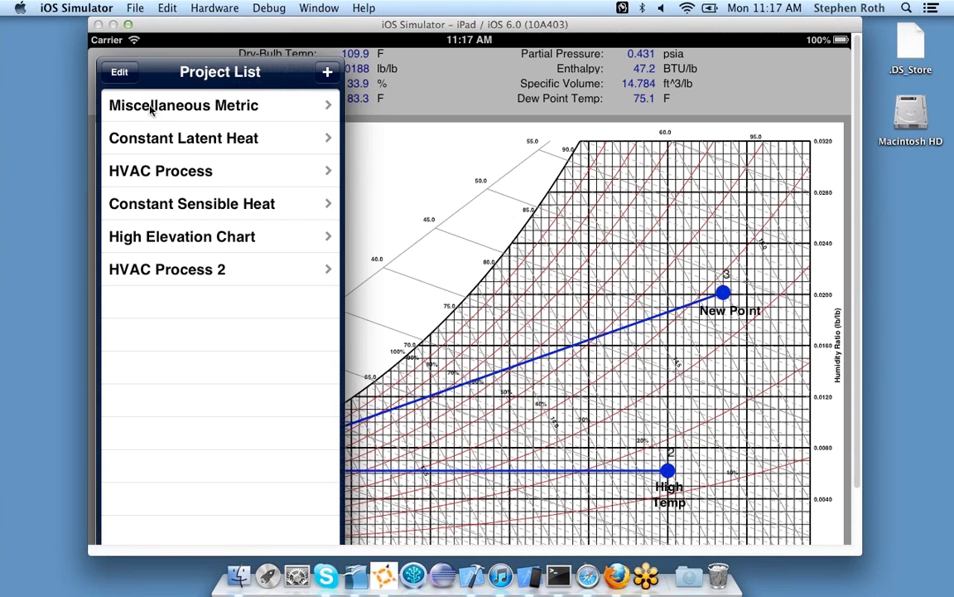
{"action": "left_click_drag", "start_coordinate": [257, 112], "coordinate": [162, 104]}
{"action": "left_click", "coordinate": [277, 319]}
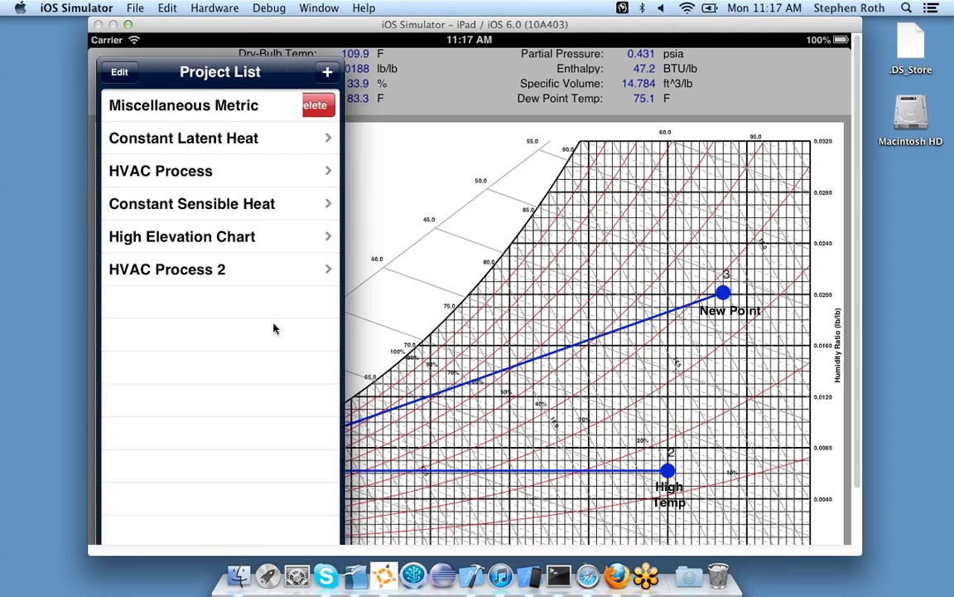
Preview High Elevation Chart and Constant Latent Heat, then reopen Constant Sensible Heat.
{"action": "left_click", "coordinate": [253, 241]}
{"action": "scroll", "coordinate": [770, 452], "scroll_direction": "down", "scroll_amount": 3}
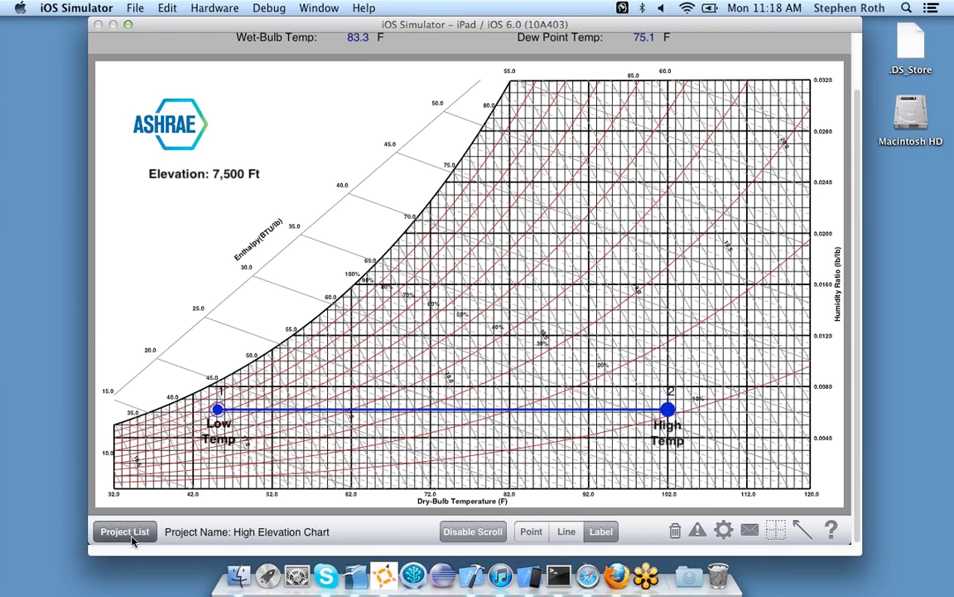
{"action": "left_click", "coordinate": [126, 533]}
{"action": "left_click", "coordinate": [177, 76]}
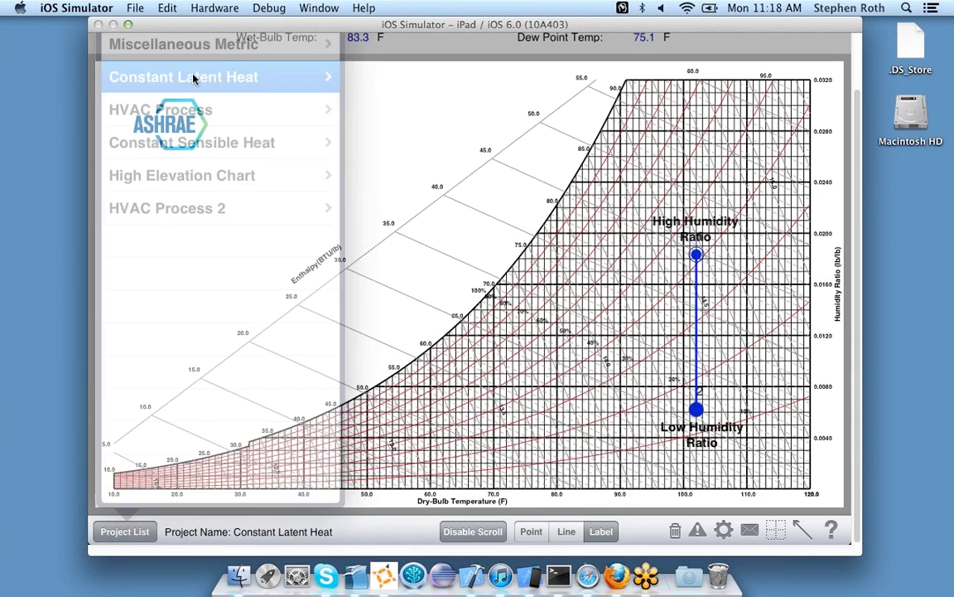
{"action": "left_click", "coordinate": [143, 532]}
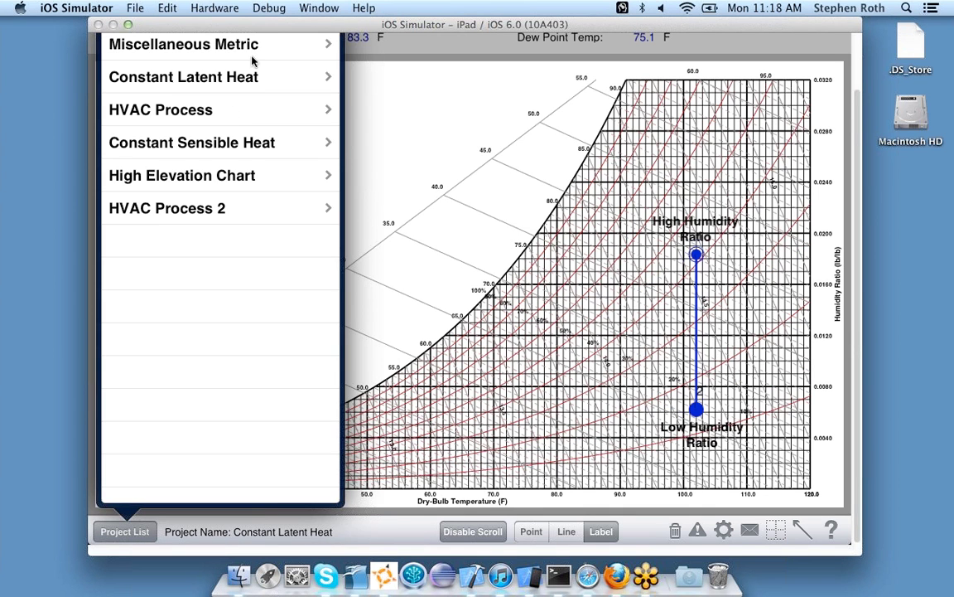
{"action": "left_click", "coordinate": [267, 148]}
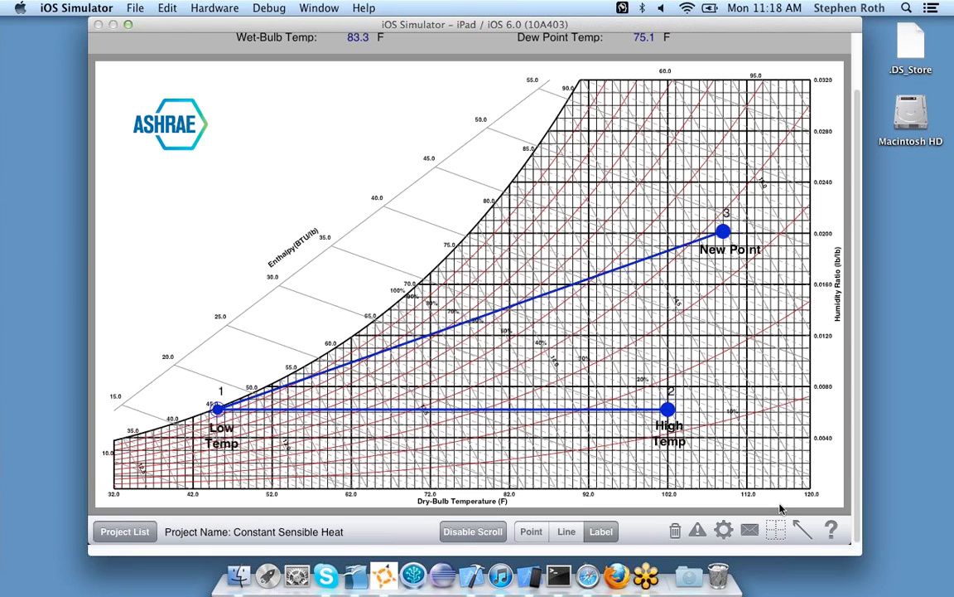
In chart properties, set wet-bulb lines to Green and volume lines to Yellow, then save and redraw.
{"action": "left_click", "coordinate": [725, 532]}
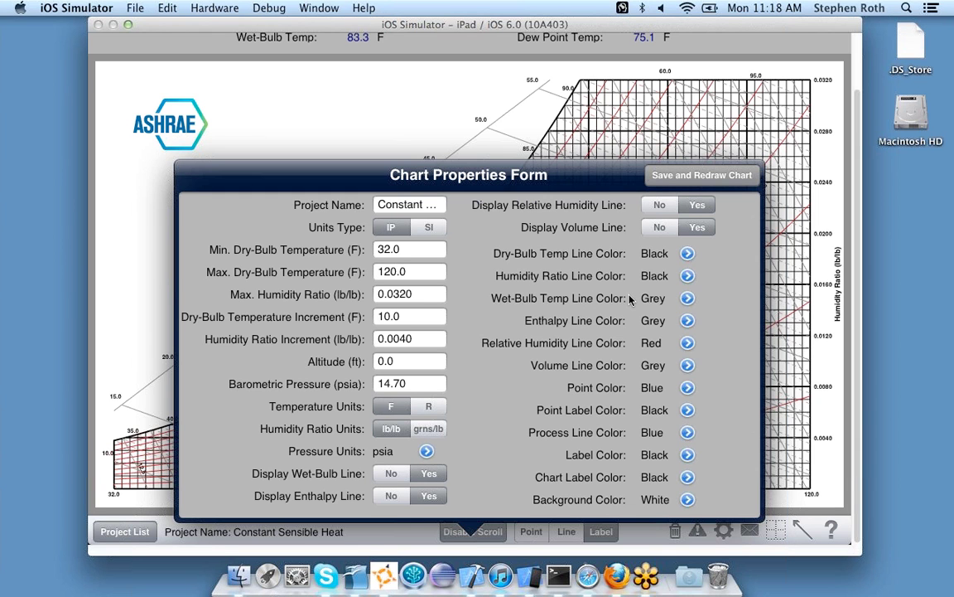
{"action": "left_click", "coordinate": [687, 298]}
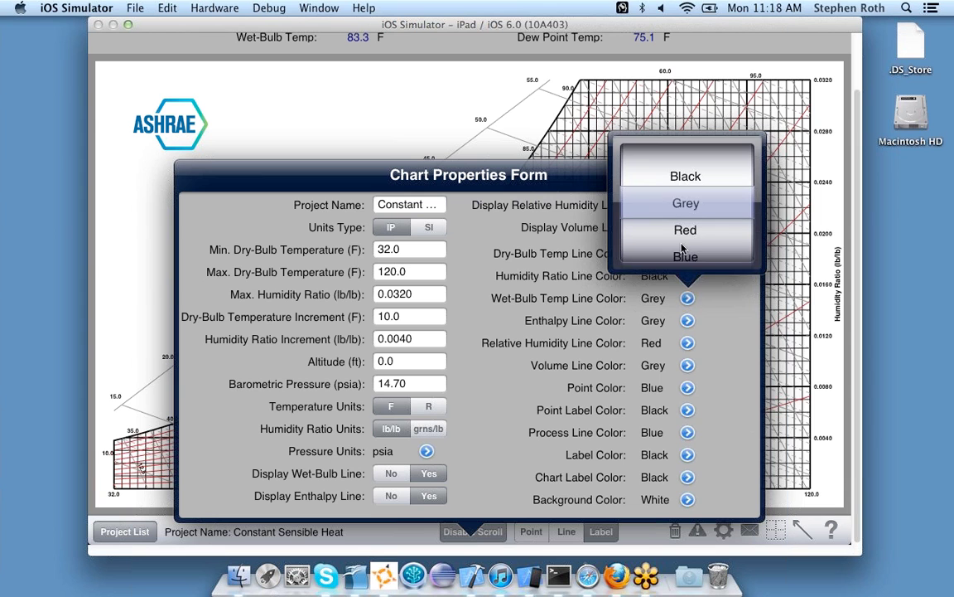
{"action": "left_click_drag", "start_coordinate": [683, 248], "coordinate": [669, 171]}
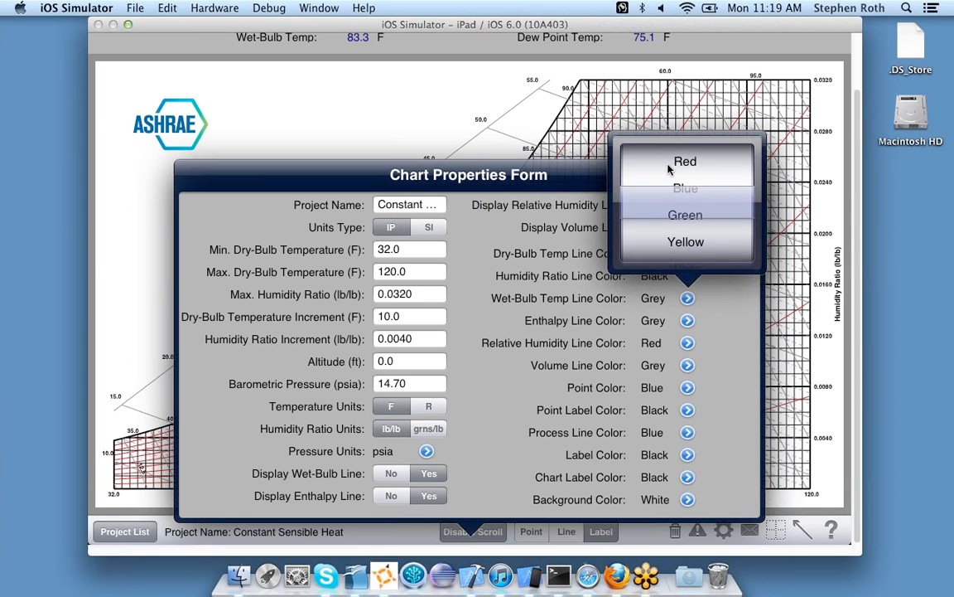
{"action": "left_click", "coordinate": [743, 298]}
{"action": "left_click", "coordinate": [687, 366]}
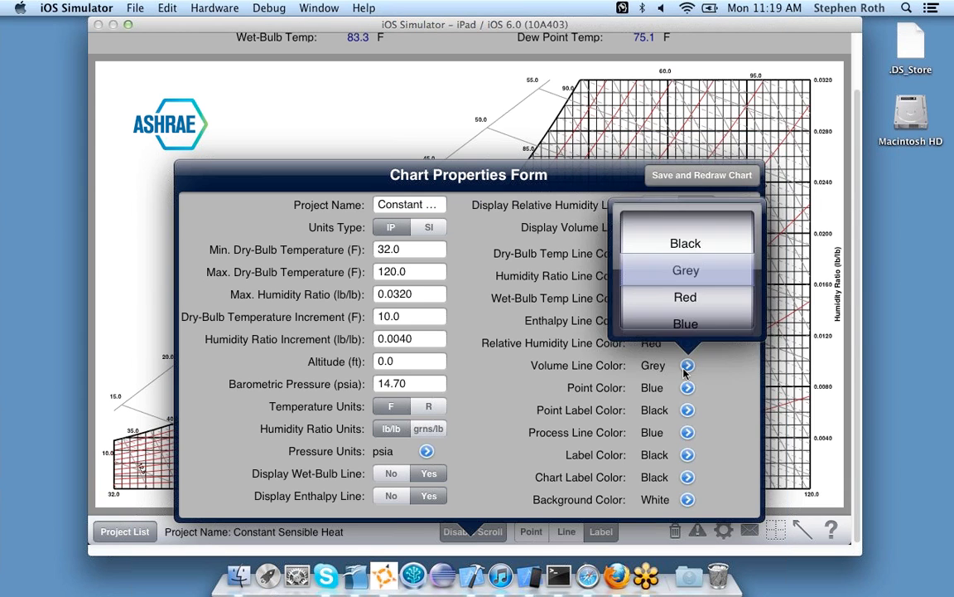
{"action": "left_click_drag", "start_coordinate": [678, 248], "coordinate": [652, 187]}
{"action": "left_click_drag", "start_coordinate": [674, 230], "coordinate": [673, 203]}
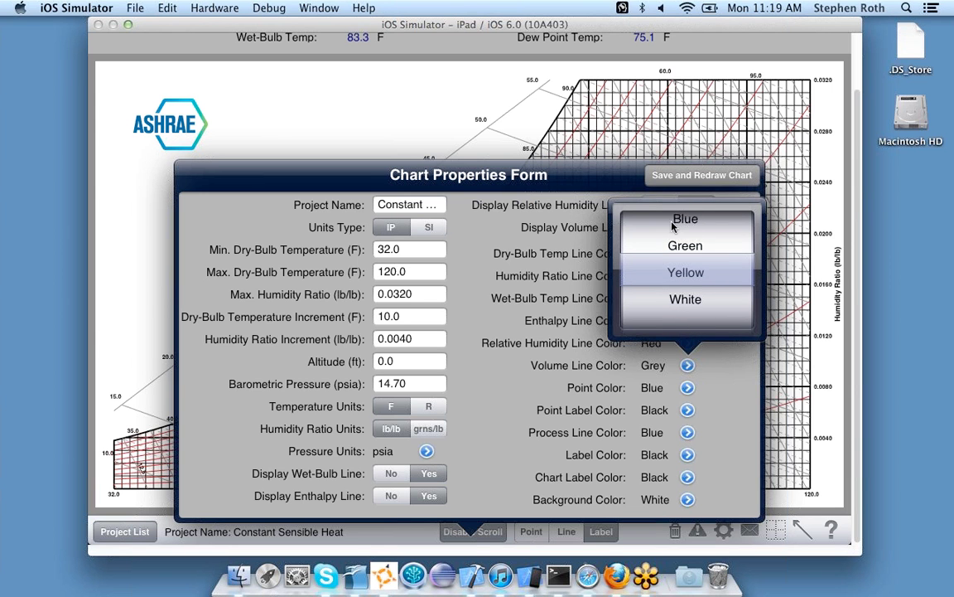
{"action": "left_click", "coordinate": [665, 356]}
{"action": "left_click", "coordinate": [693, 182]}
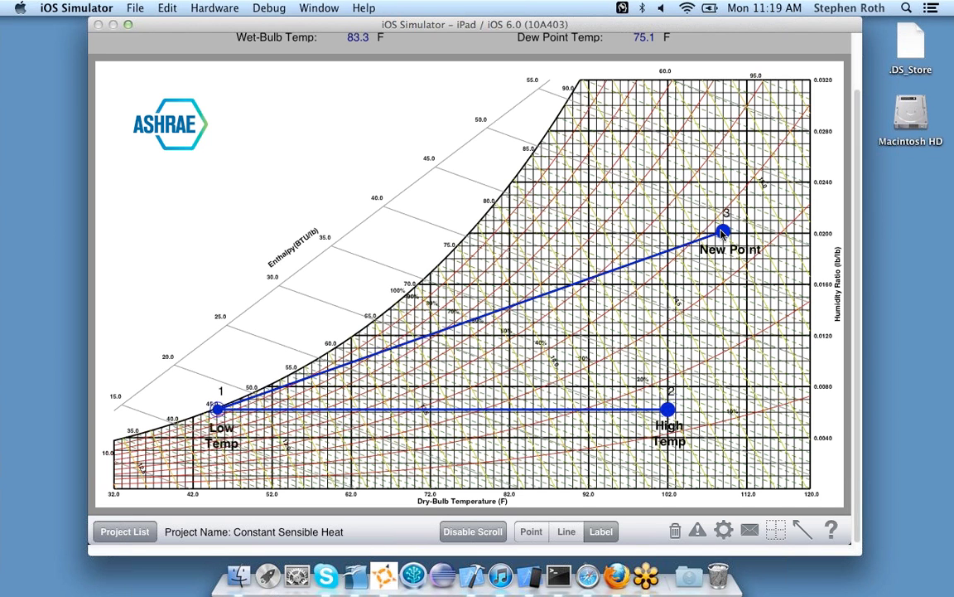
Select point 3 in Point mode and delete it together with its line to point 1.
{"action": "left_click_drag", "start_coordinate": [722, 235], "coordinate": [723, 232]}
{"action": "left_click", "coordinate": [531, 531]}
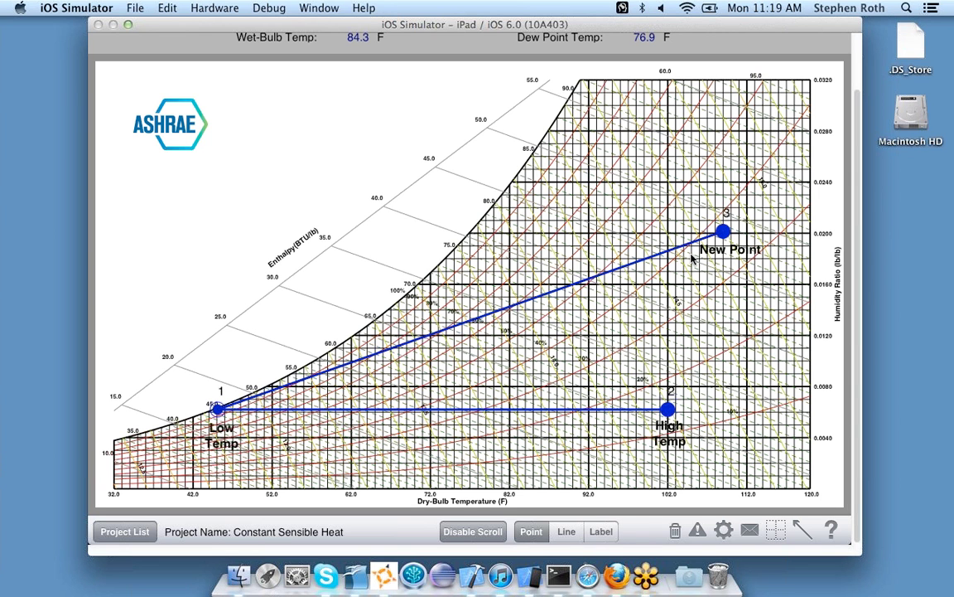
{"action": "left_click", "coordinate": [676, 531]}
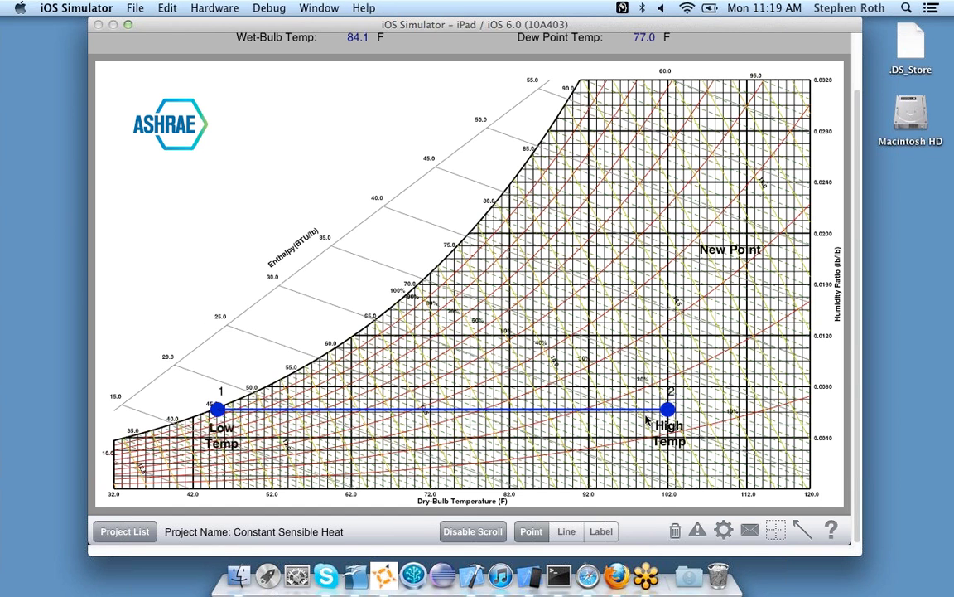
{"action": "left_click", "coordinate": [797, 529]}
{"action": "left_click", "coordinate": [803, 531]}
{"action": "left_click", "coordinate": [751, 531]}
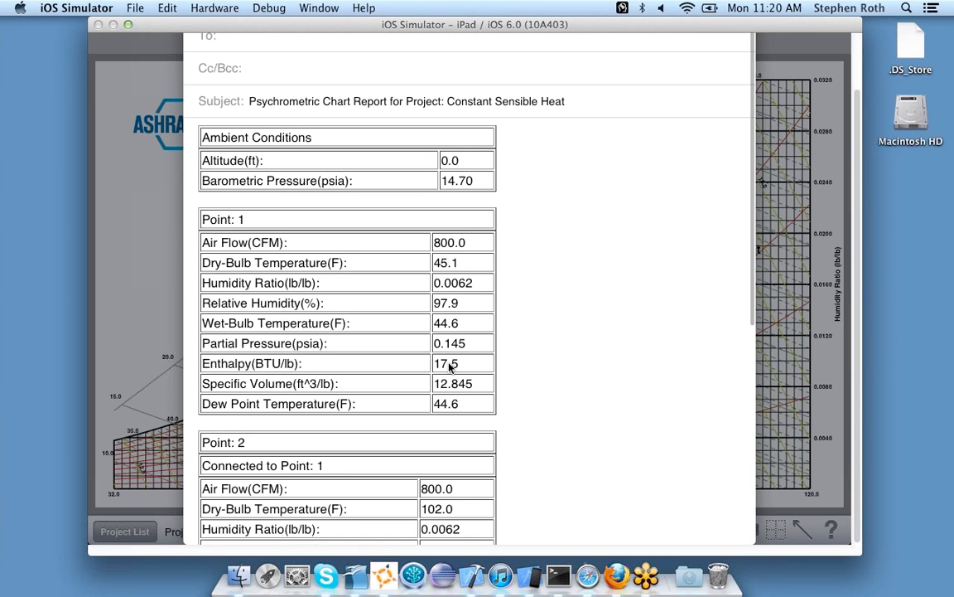
{"action": "left_click_drag", "start_coordinate": [449, 367], "coordinate": [481, 241]}
{"action": "left_click_drag", "start_coordinate": [420, 371], "coordinate": [418, 191]}
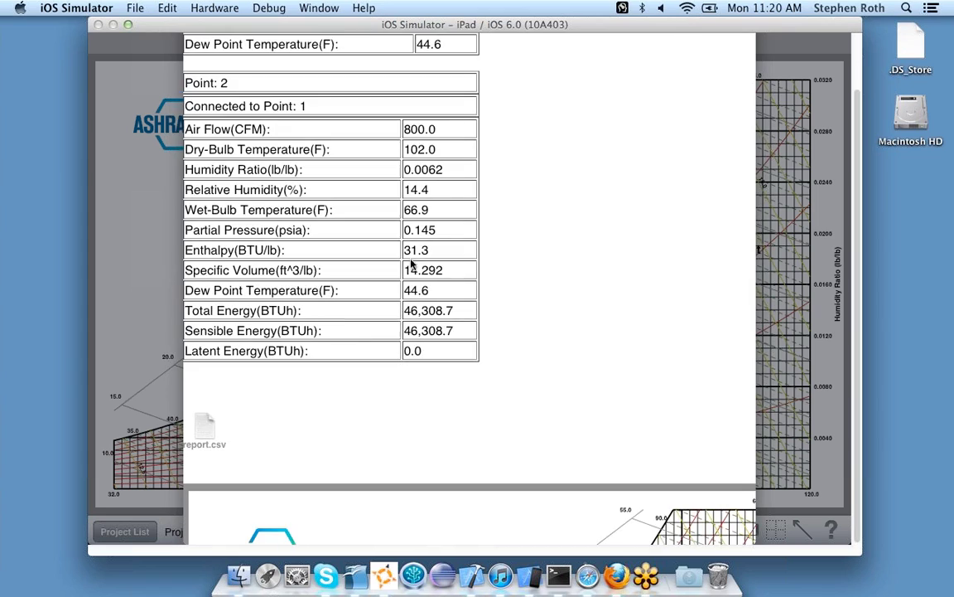
{"action": "left_click_drag", "start_coordinate": [373, 351], "coordinate": [373, 160]}
{"action": "left_click_drag", "start_coordinate": [430, 320], "coordinate": [420, 189]}
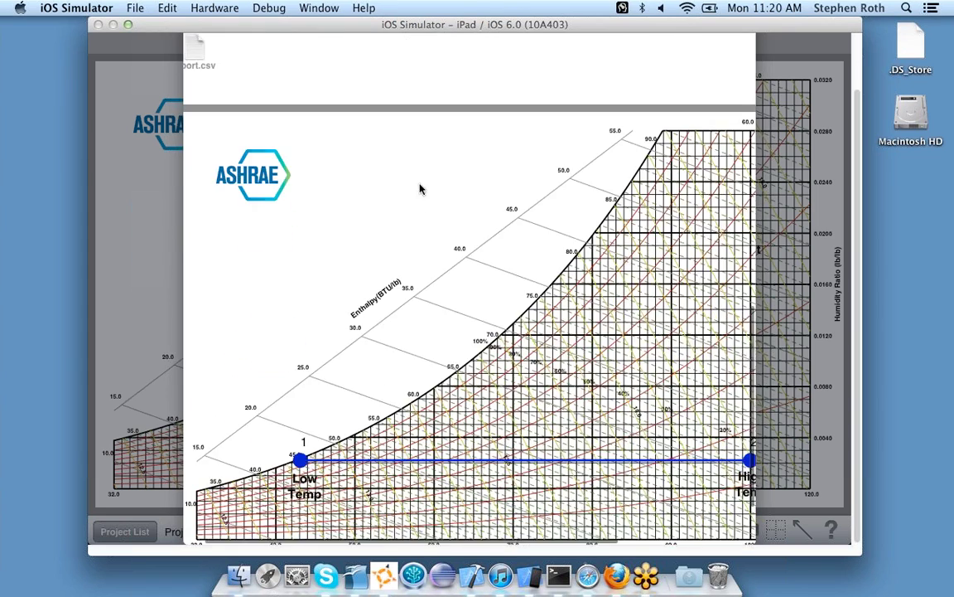
{"action": "left_click_drag", "start_coordinate": [447, 247], "coordinate": [490, 480]}
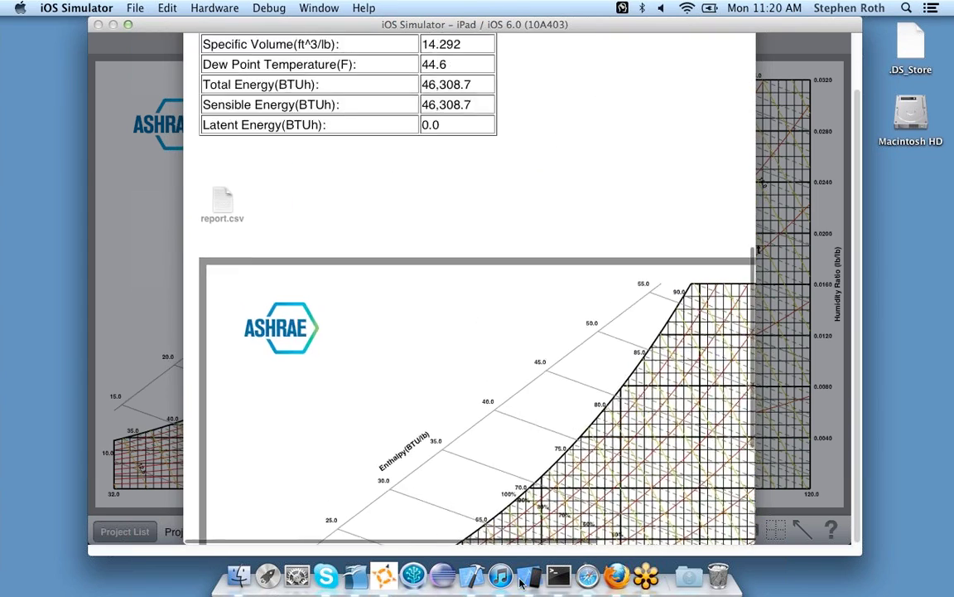
{"action": "left_click_drag", "start_coordinate": [485, 166], "coordinate": [488, 309]}
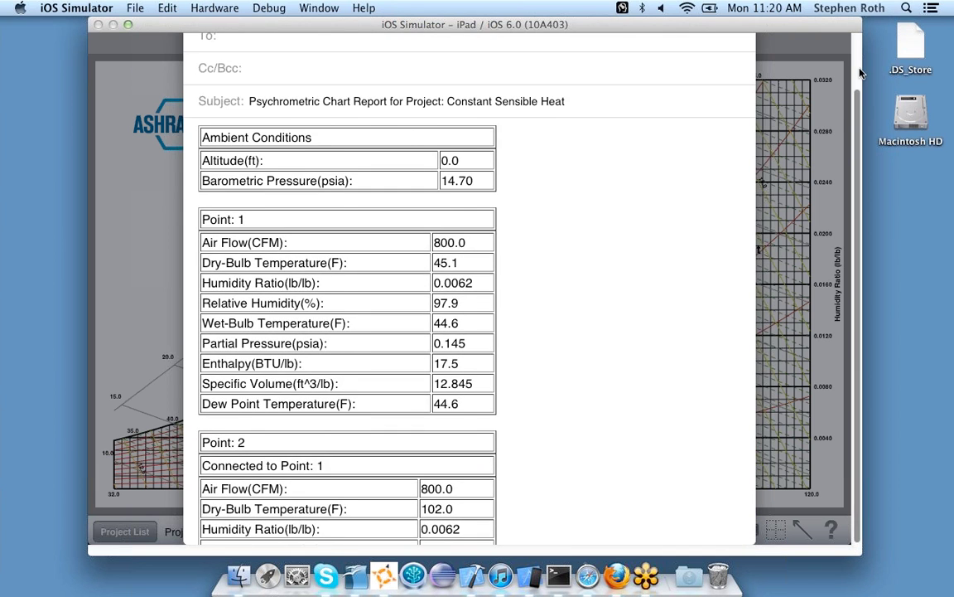
{"action": "scroll", "coordinate": [204, 123], "scroll_direction": "up", "scroll_amount": 3}
{"action": "left_click", "coordinate": [210, 65]}
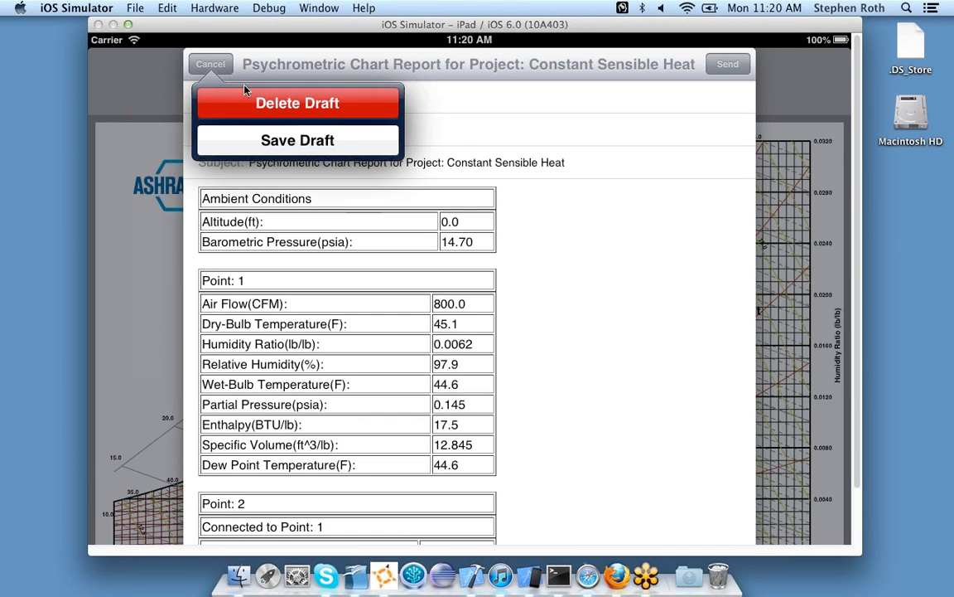
{"action": "left_click", "coordinate": [297, 99]}
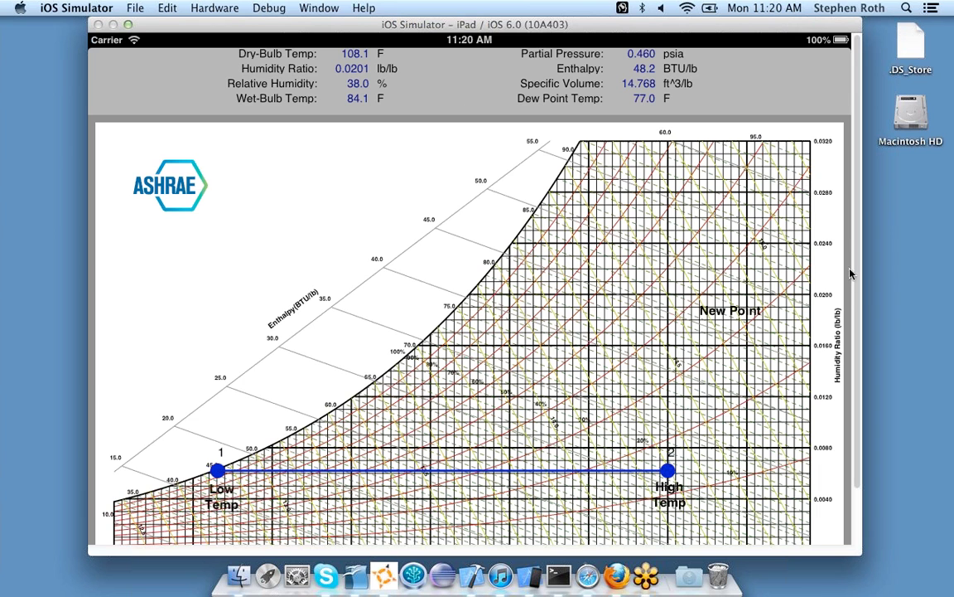
{"action": "scroll", "coordinate": [860, 303], "scroll_direction": "down", "scroll_amount": 3}
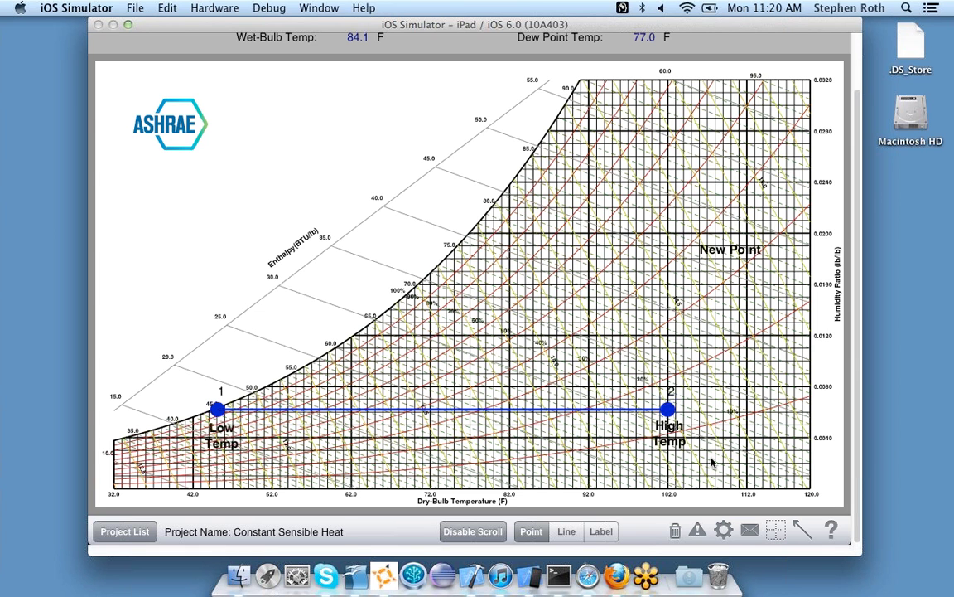
{"action": "left_click", "coordinate": [697, 531]}
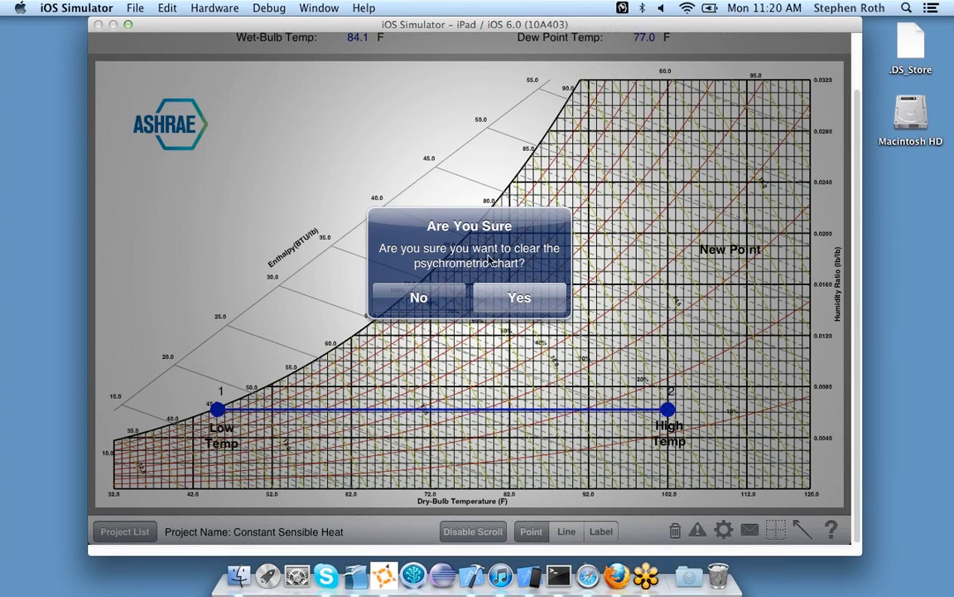
{"action": "left_click", "coordinate": [455, 297]}
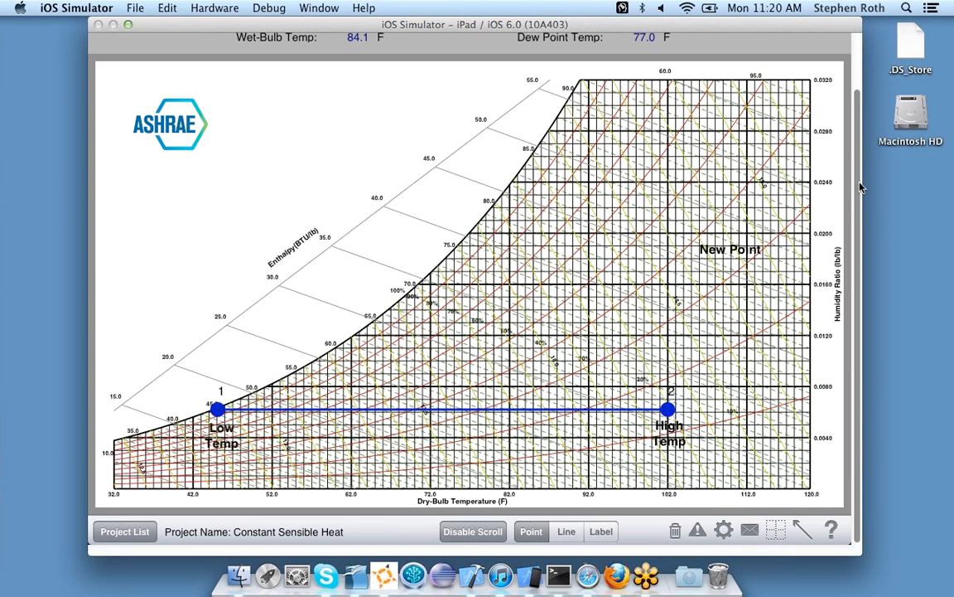
{"action": "scroll", "coordinate": [861, 184], "scroll_direction": "up", "scroll_amount": 3}
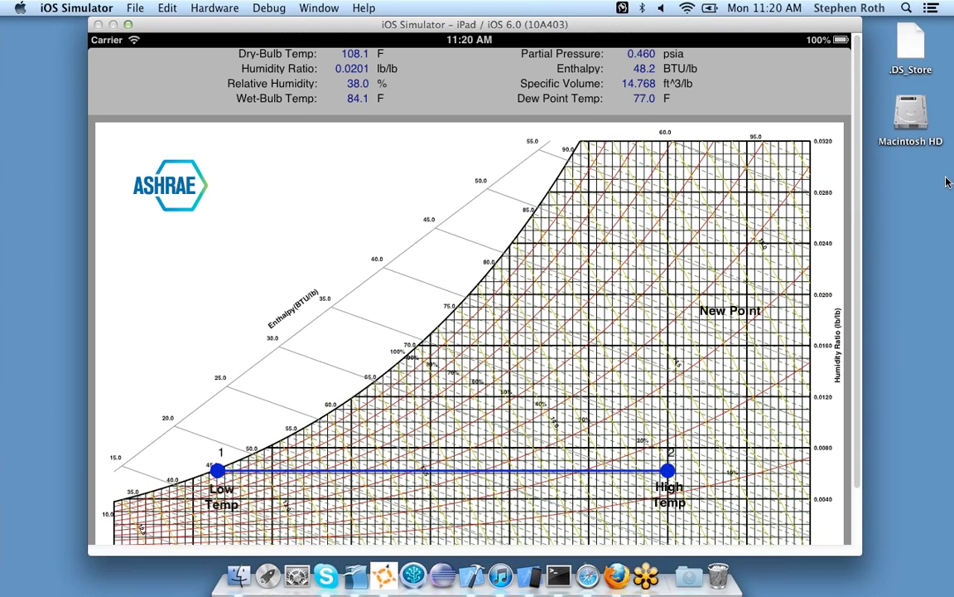